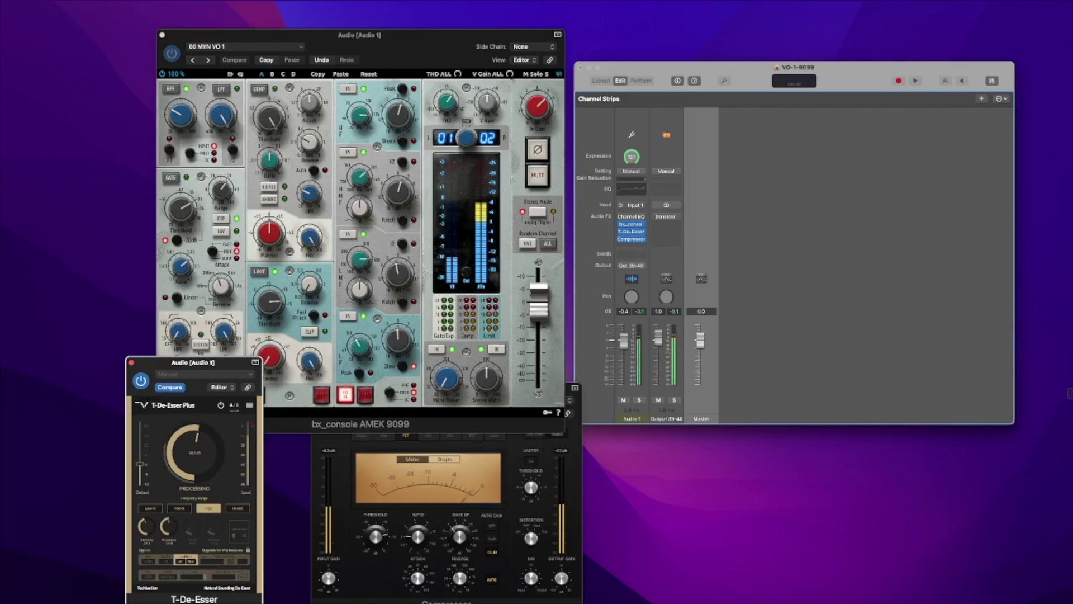
Check that MainStage's audio device is Universal Audio Thunderbolt at 44.1 kHz, then close Settings
left_click(856, 299)
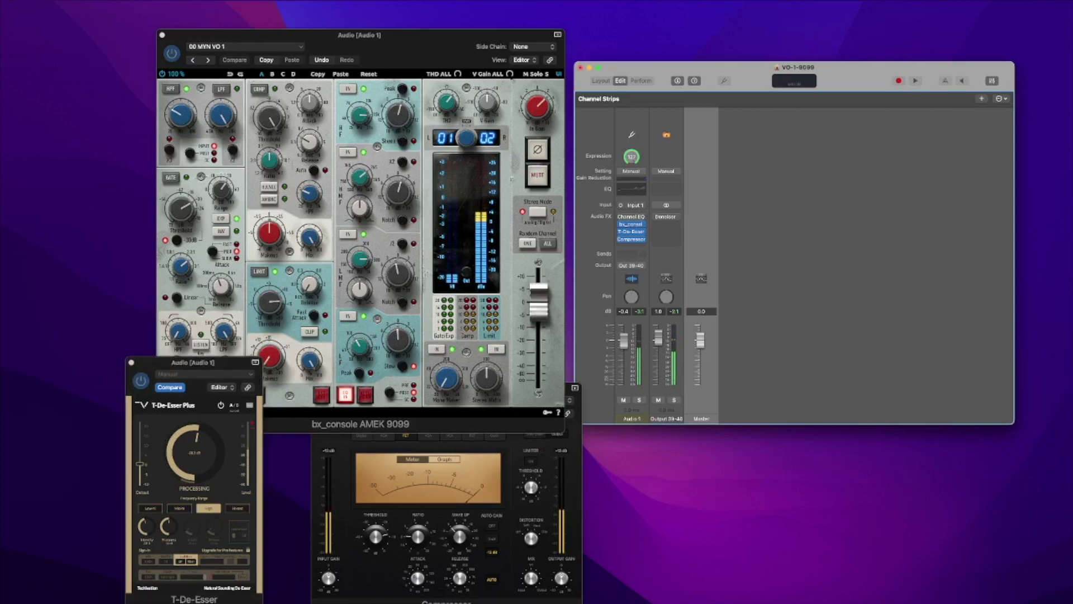
left_click(42, 1)
mouse_move(130, 24)
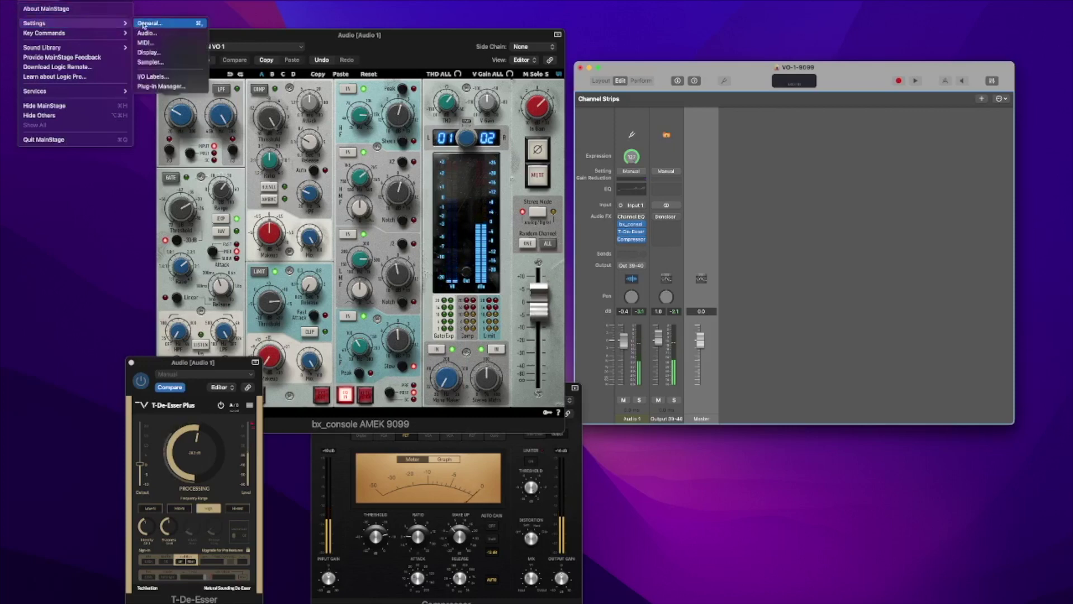
left_click(147, 33)
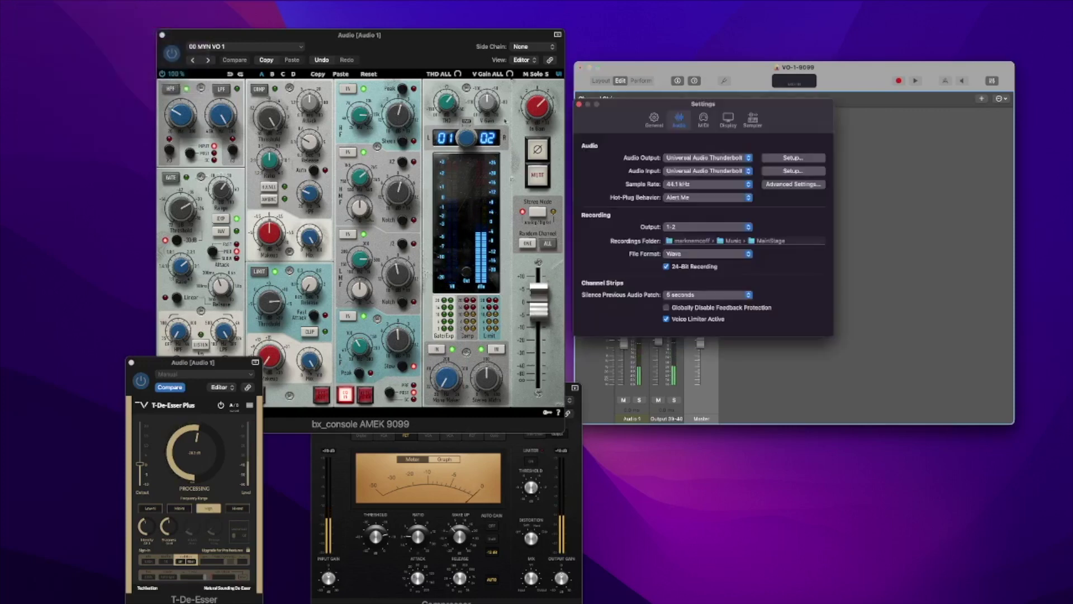
left_click(579, 104)
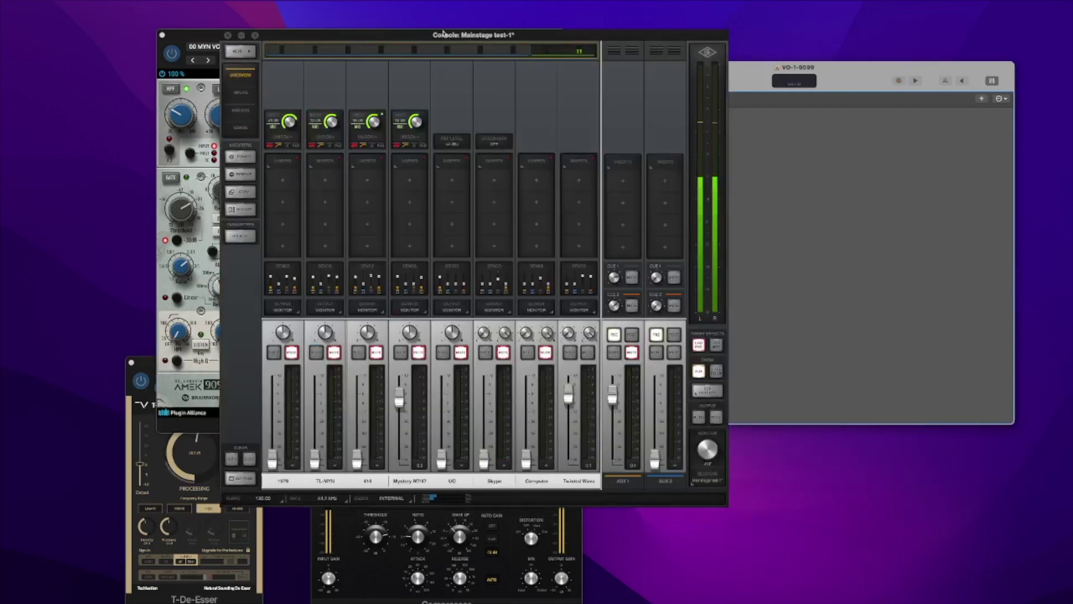
Nudge the Console mixer down and right, then bring MainStage's plug-in windows forward
mouse_move(400, 39)
left_mouse_down()
mouse_move(424, 50)
mouse_move(414, 51)
left_mouse_up()
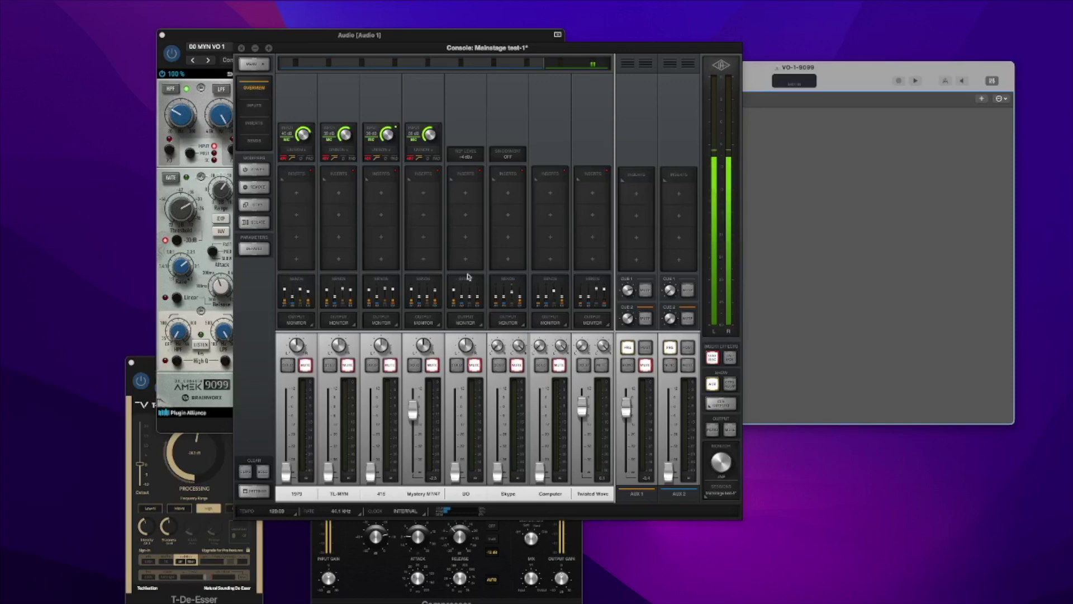
left_click(852, 230)
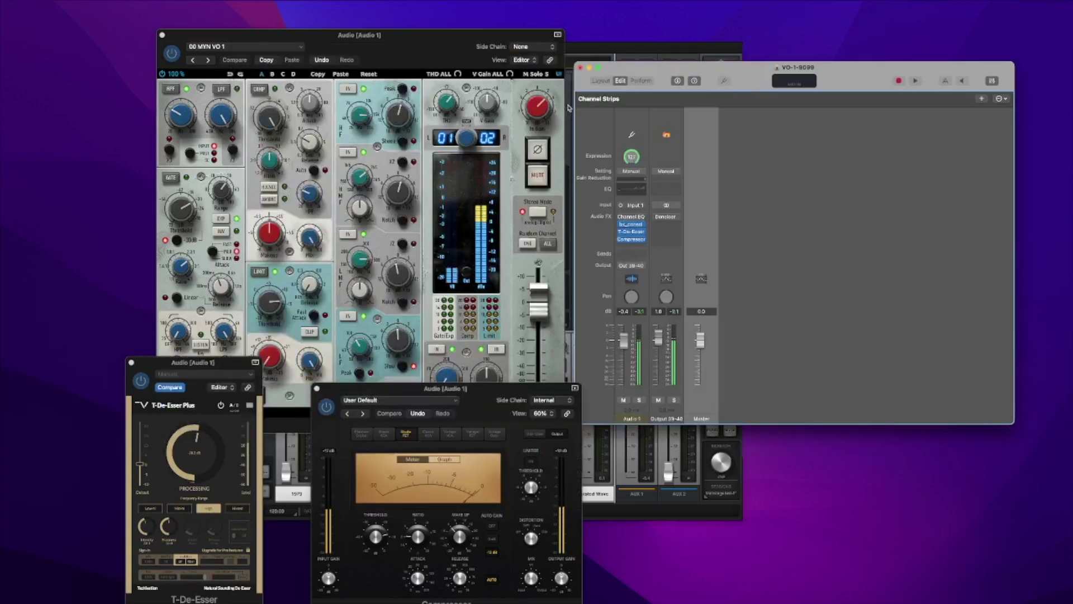
Audition the 1973 channel at about 0 dB, re-mute it at minimum, and minimize the Console mixer
key("super+Tab")
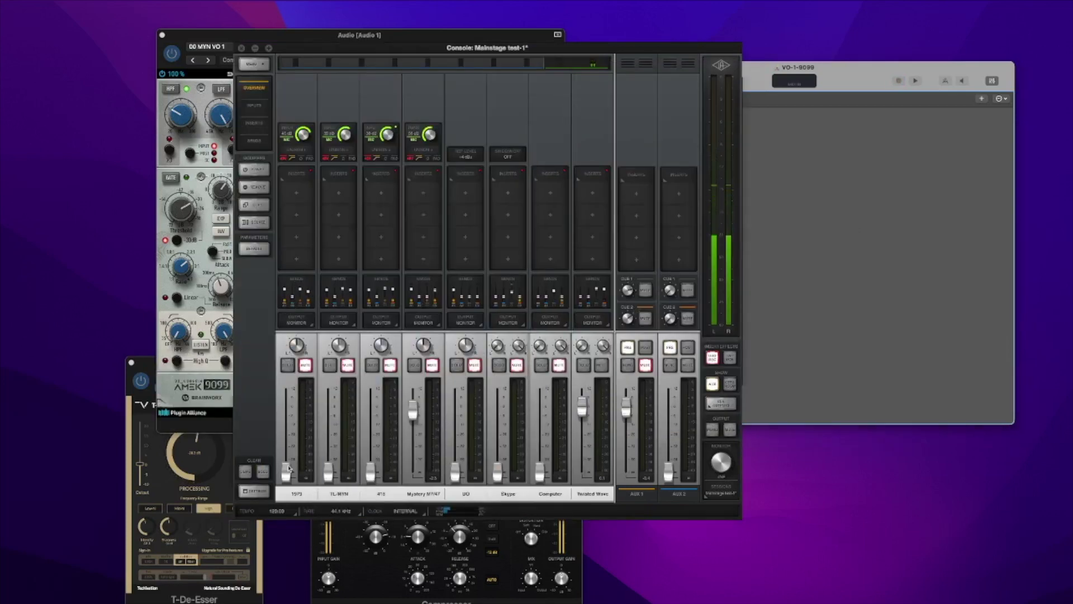
left_click_drag(285, 472, 286, 413)
left_click(302, 370)
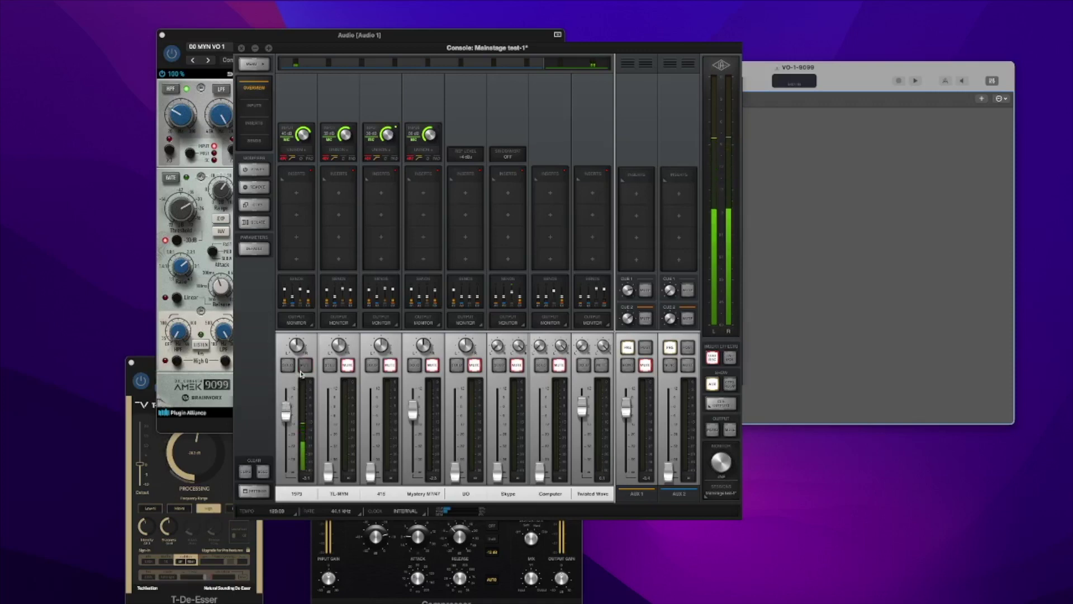
left_click(304, 365)
left_click_drag(285, 412, 286, 472)
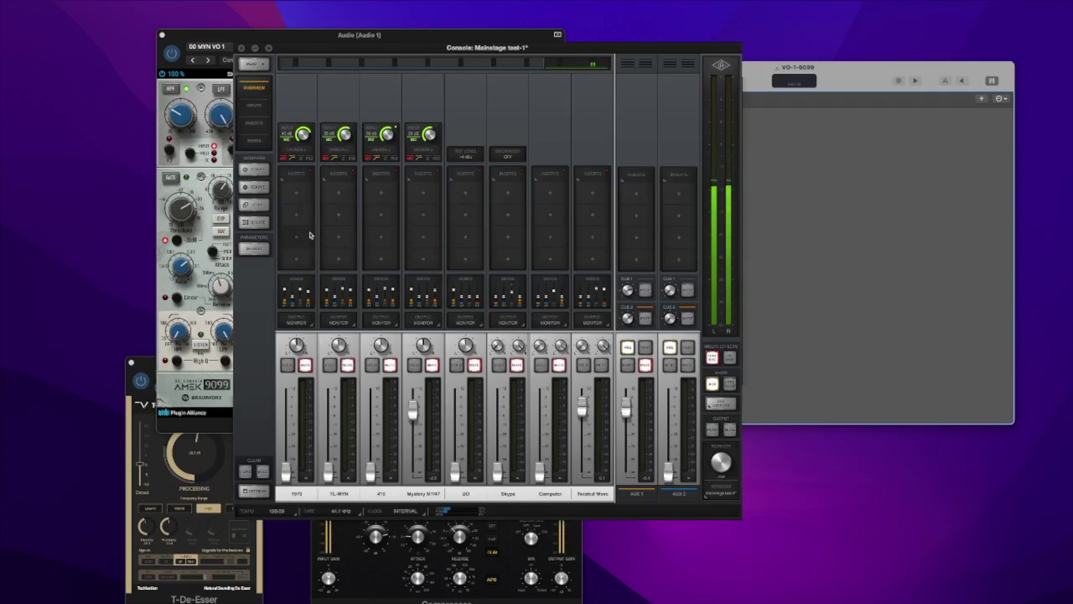
left_click(255, 48)
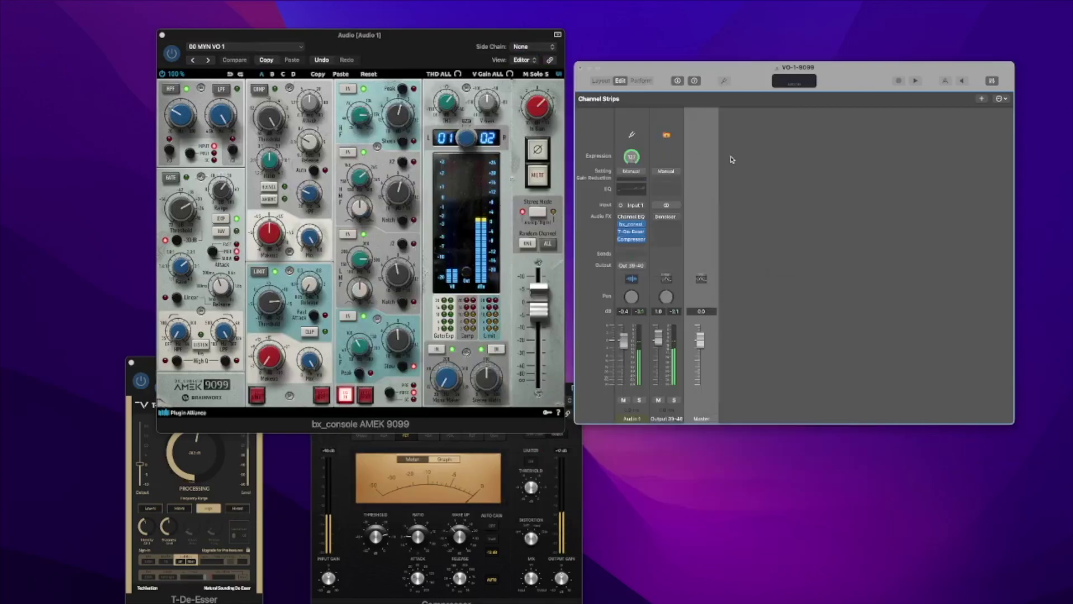
Bring MainStage forward to show Audio 1's effects chain and the Out 39-40 Denoiser strip
left_click(731, 159)
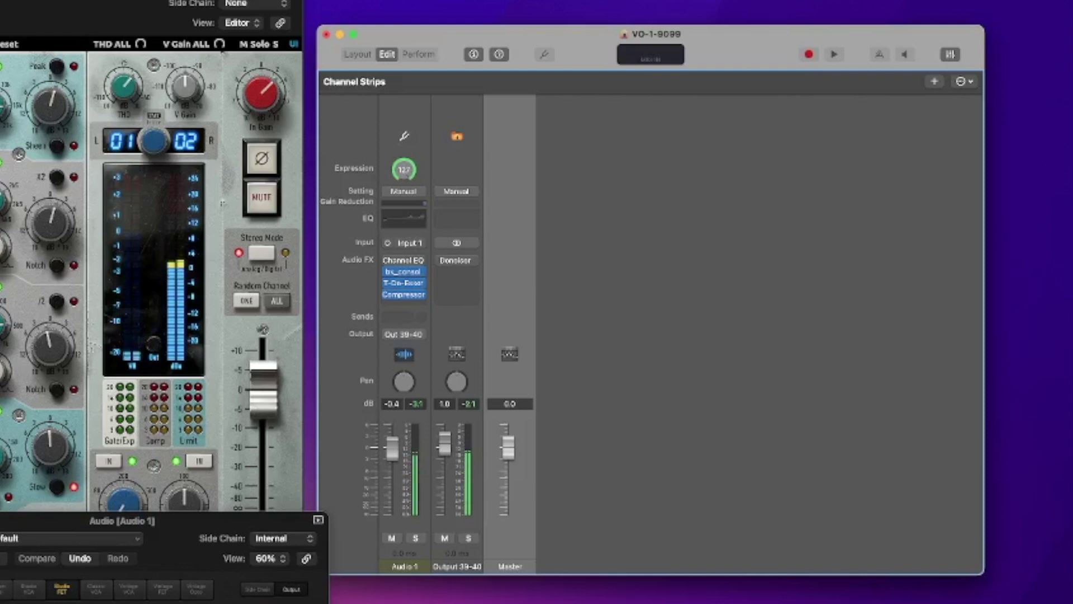
Open C-Vox on VIRTUAL 1/2 Insert 1, place its window over the console, and switch it off
key("super+Tab")
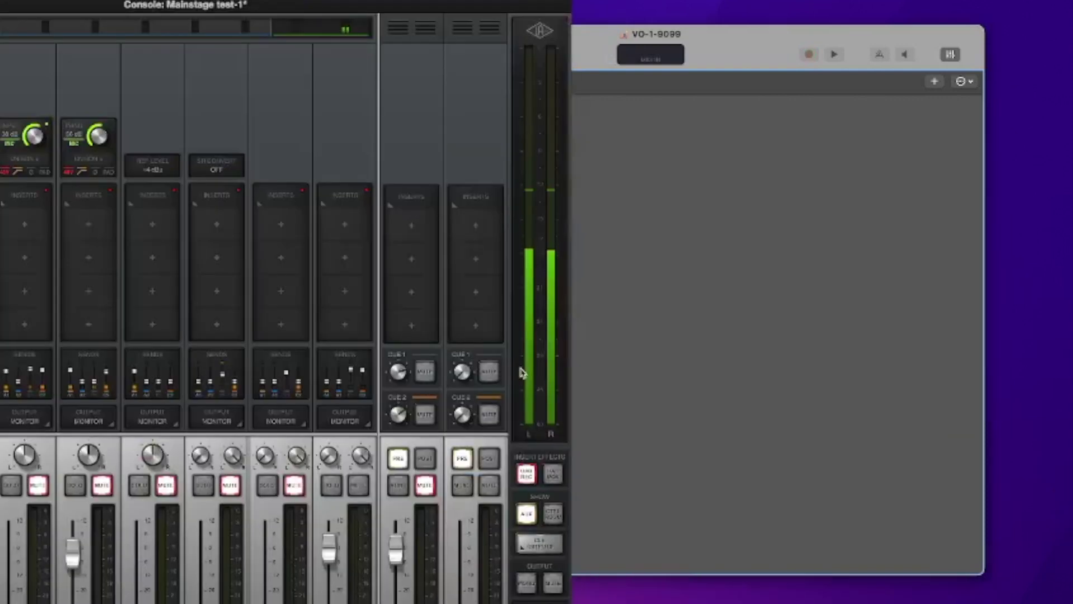
left_click_drag(313, 24, 339, 23)
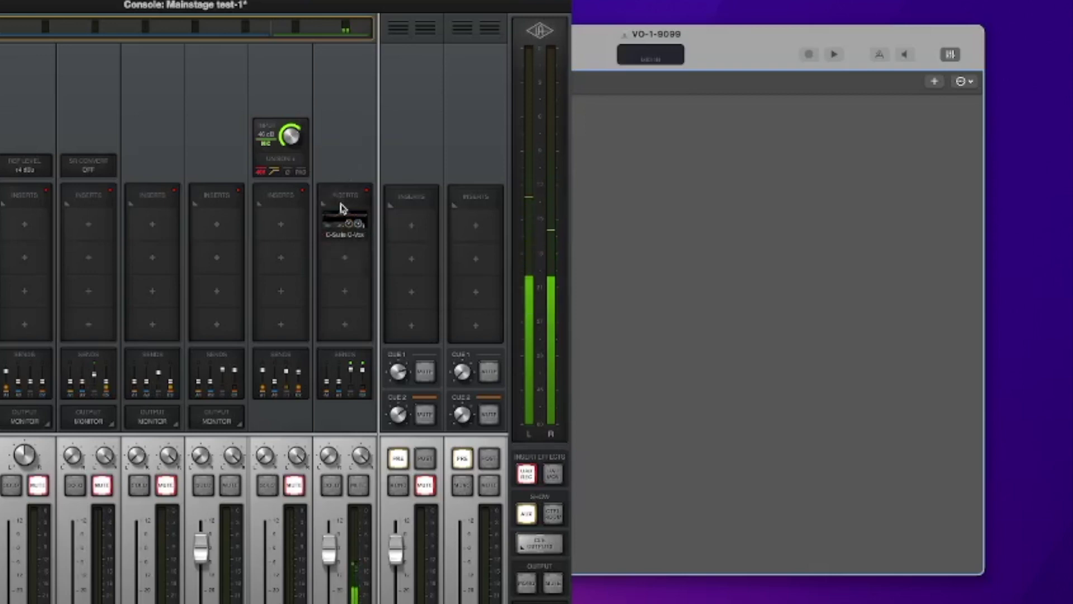
left_click(345, 234)
left_click_drag(672, 452, 134, 79)
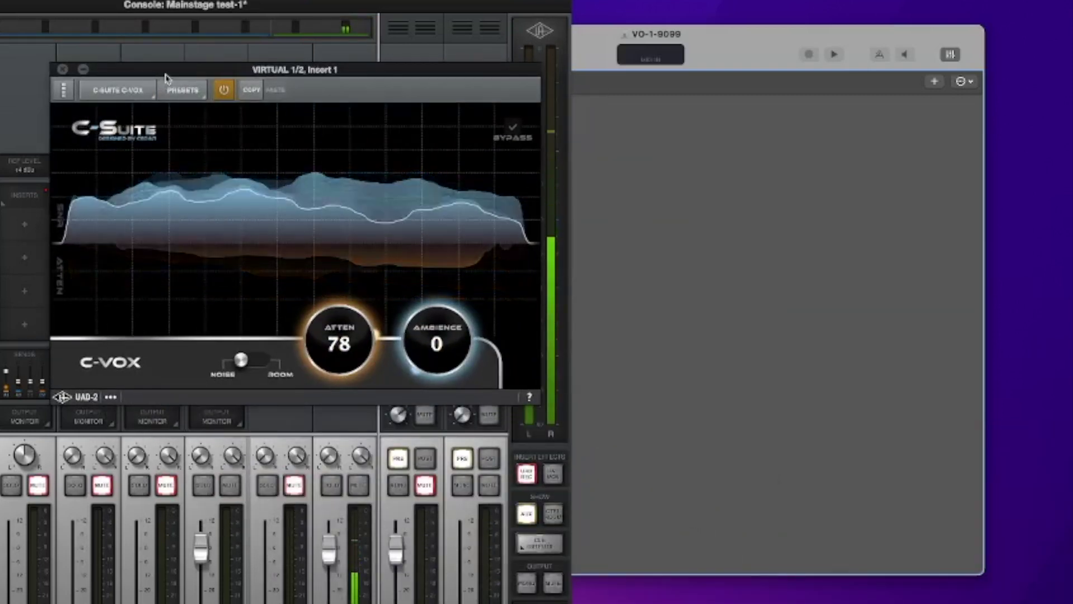
left_click_drag(166, 77, 191, 179)
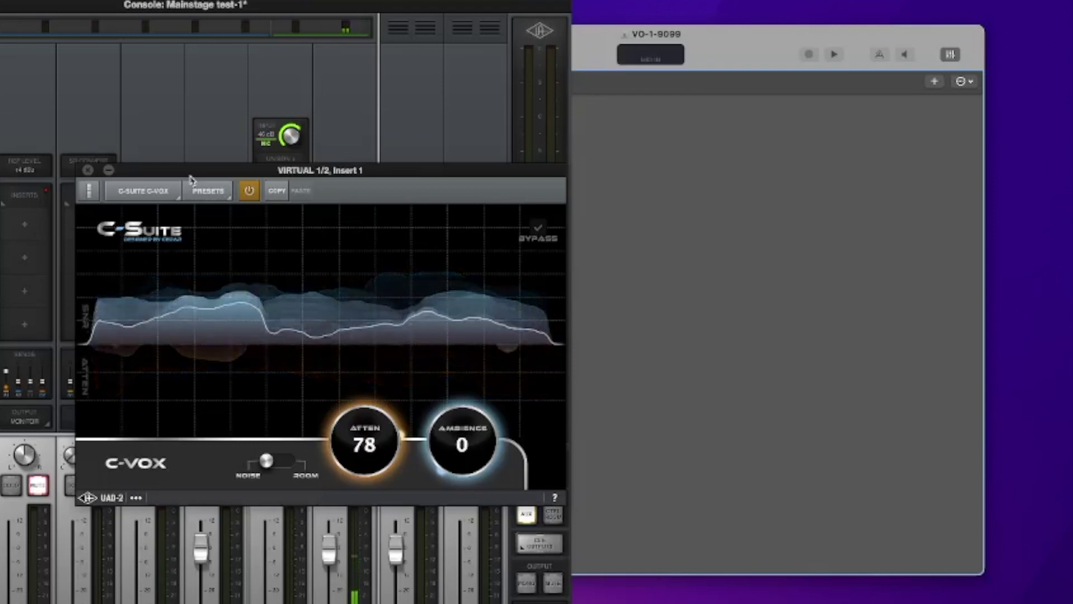
left_click(249, 192)
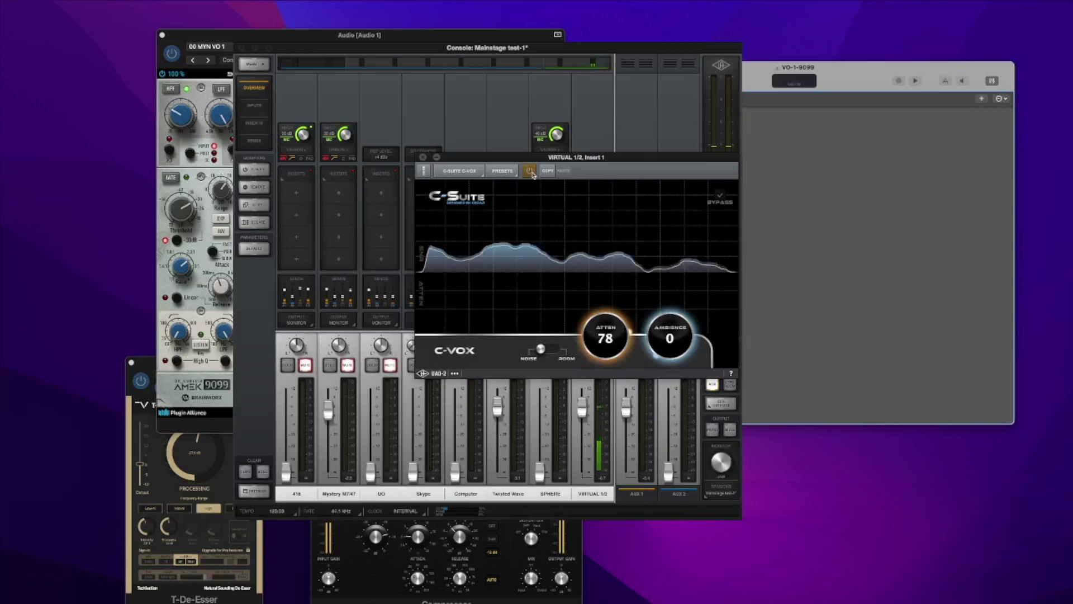
Turn C-Vox back on, reposition its window, then bring MainStage's channel strips in front
left_click(529, 171)
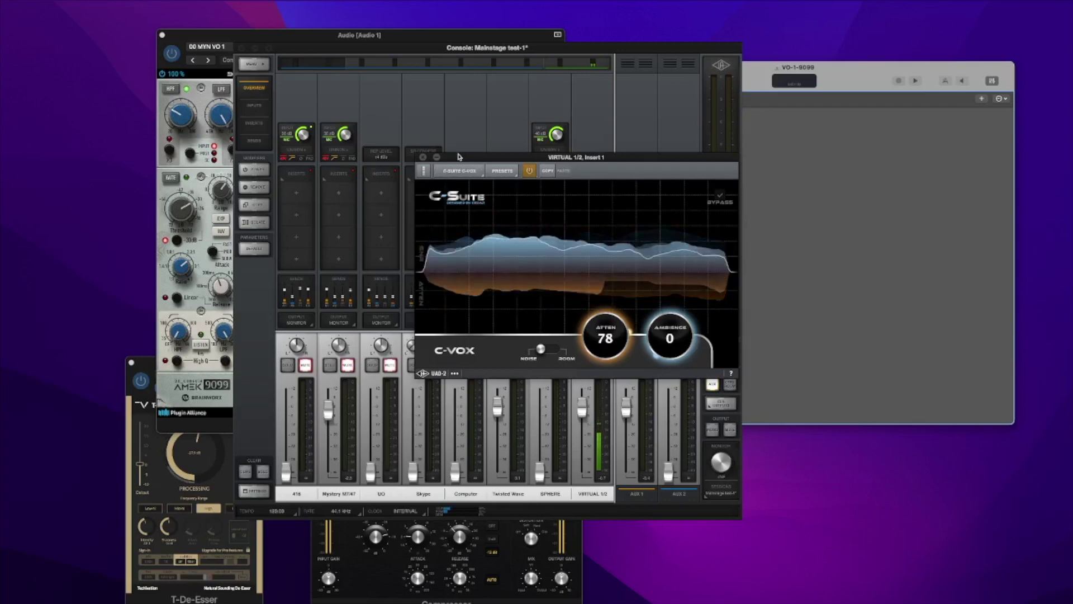
left_click_drag(458, 157, 467, 97)
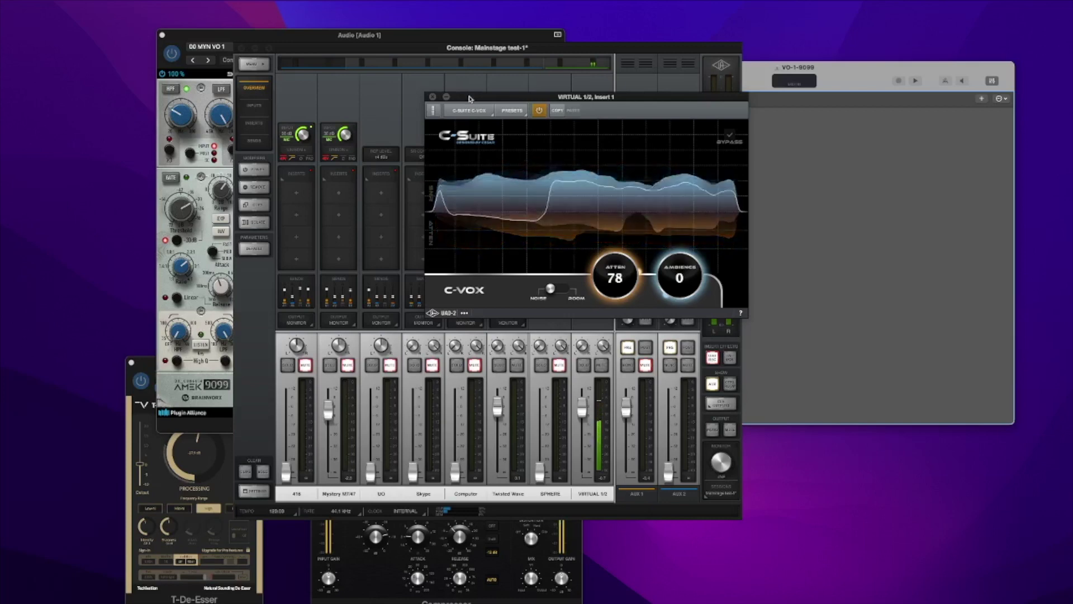
left_click_drag(470, 99, 212, 153)
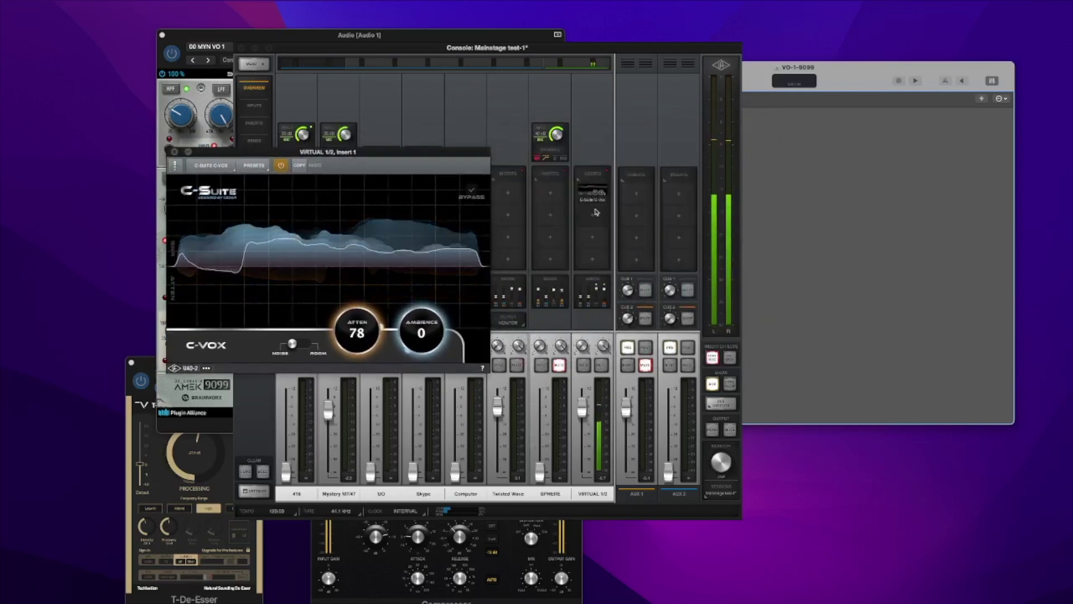
left_click(777, 173)
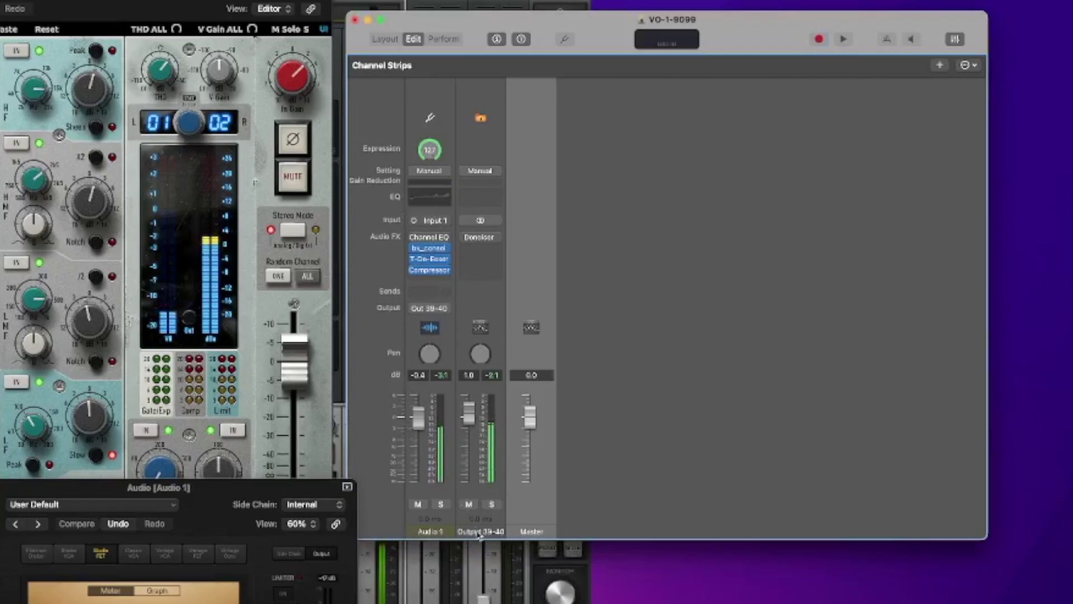
Bypass C-Vox, close its editor, remove it from the VIRTUAL 1/2 insert, and open MainStage's Denoiser Pro
left_click(338, 291)
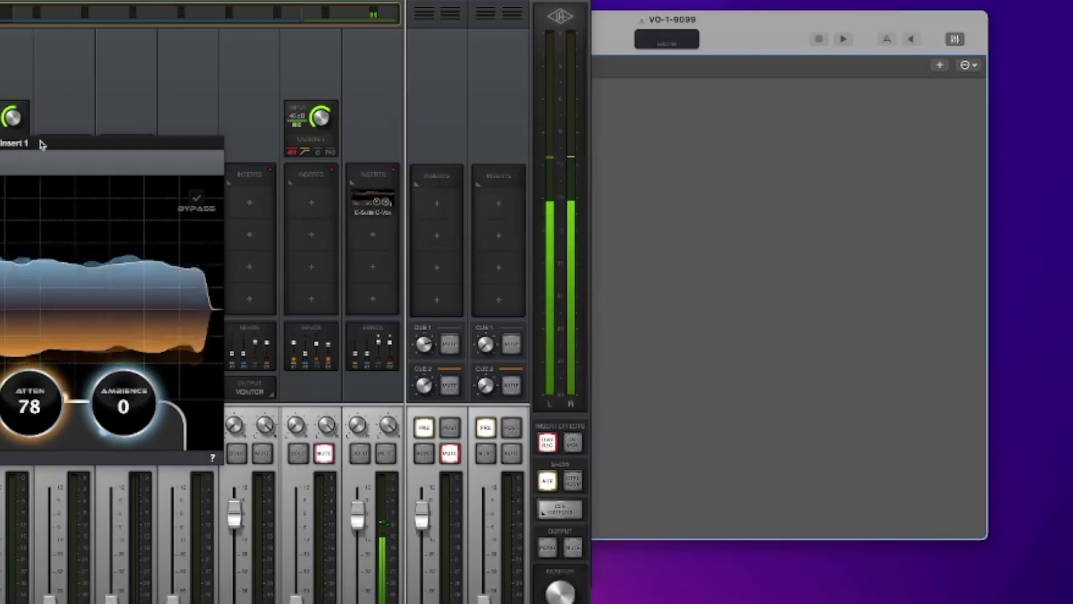
left_click_drag(41, 145, 152, 109)
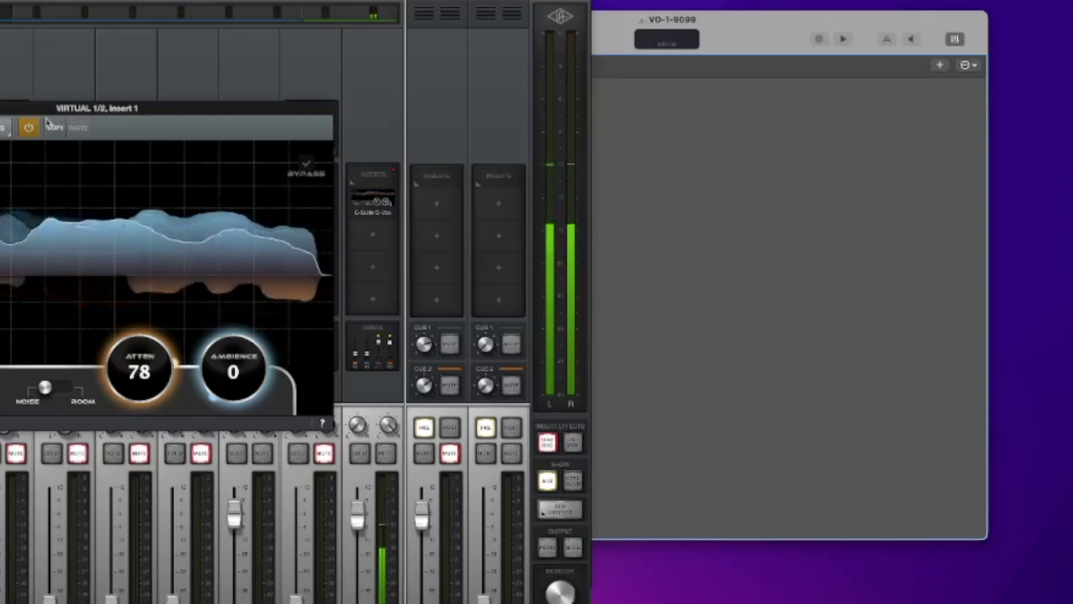
left_click(29, 127)
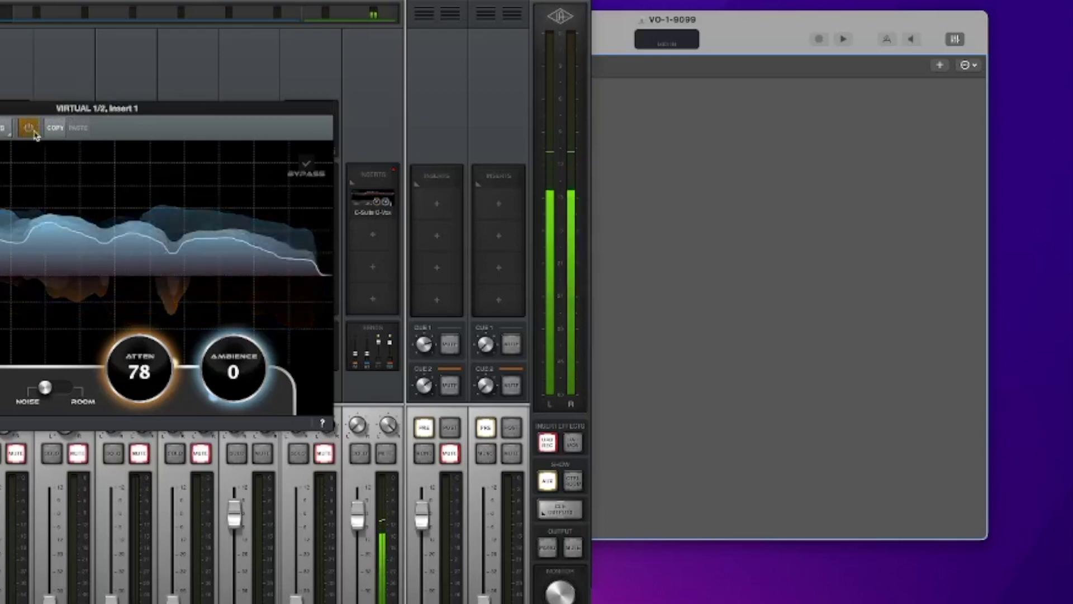
left_click(364, 204)
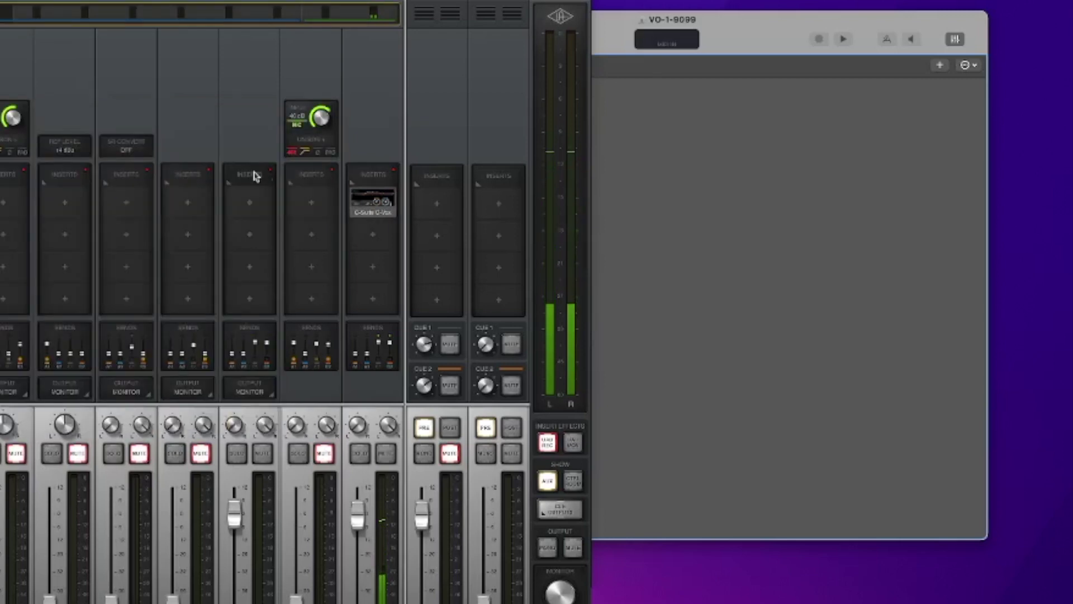
left_click(352, 212)
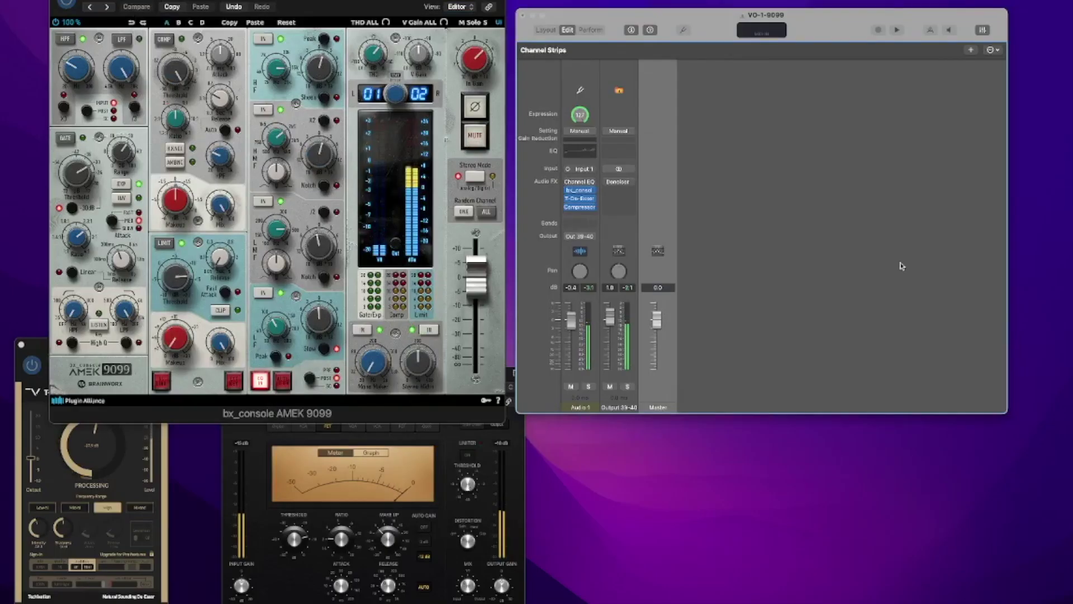
left_click(618, 181)
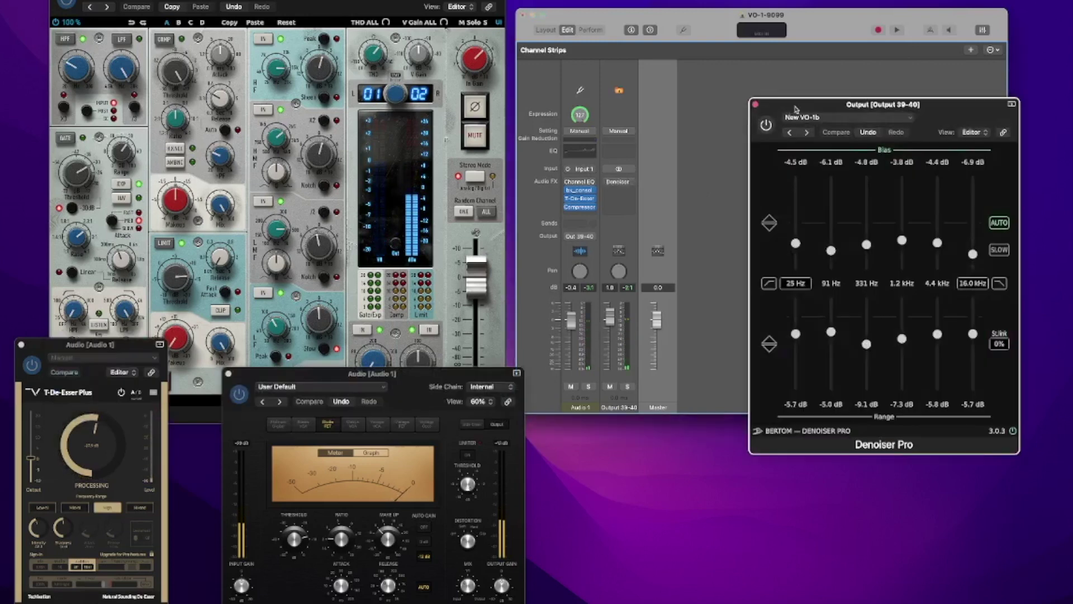
Move the Denoiser Pro window up and left, and bring the AMEK 9099 editor forward
left_click_drag(793, 106, 677, 66)
left_click(75, 135)
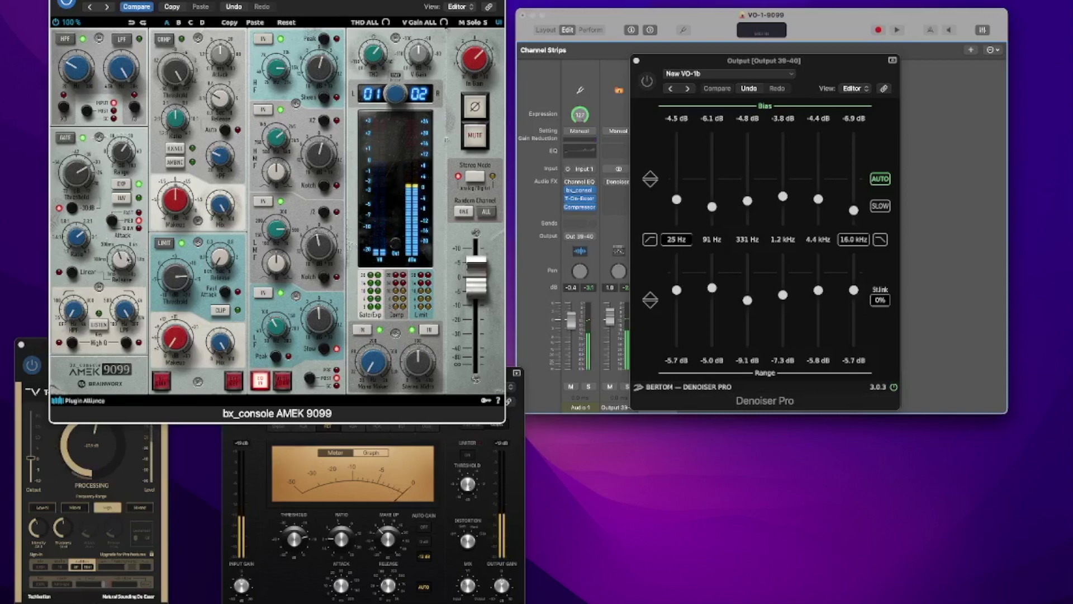
mouse_move(124, 259)
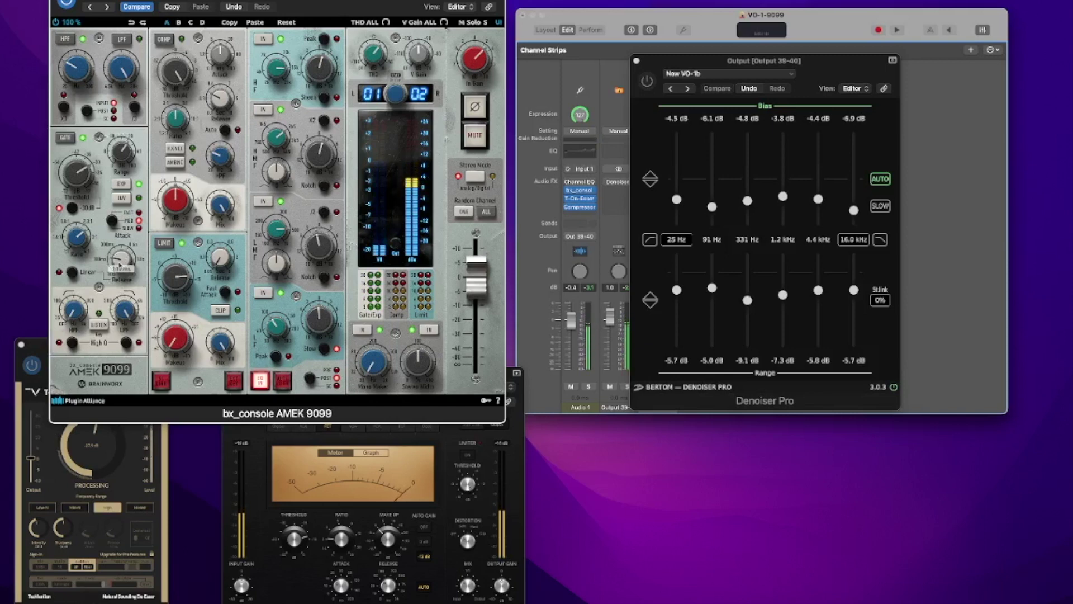
Lengthen the AMEK 9099 gate release, move Denoiser Pro over the console, and switch it on
scroll(122, 260, "up", 3)
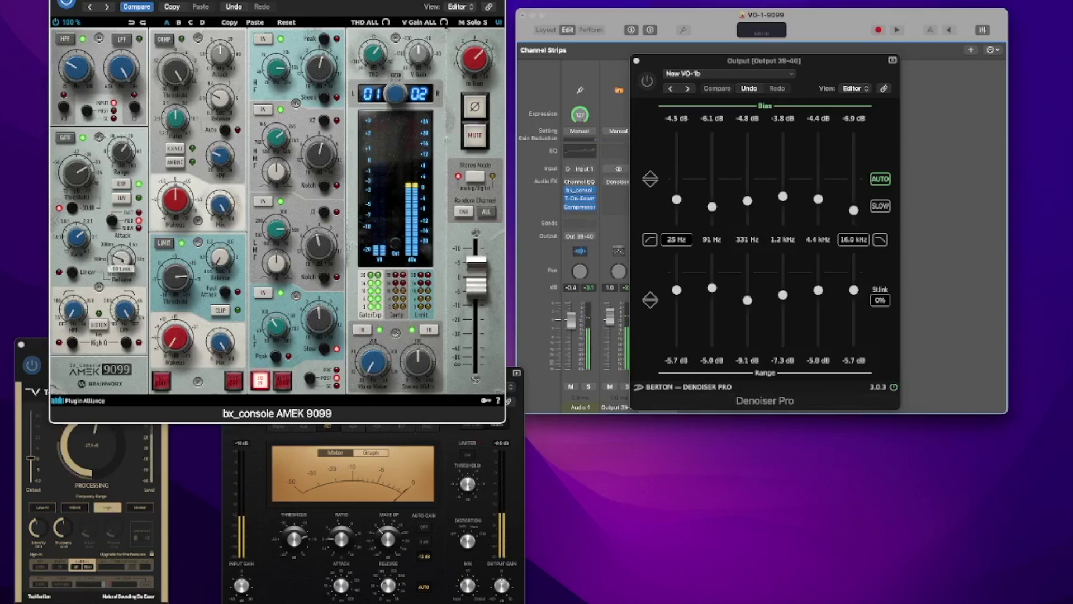
scroll(122, 260, "up", 2)
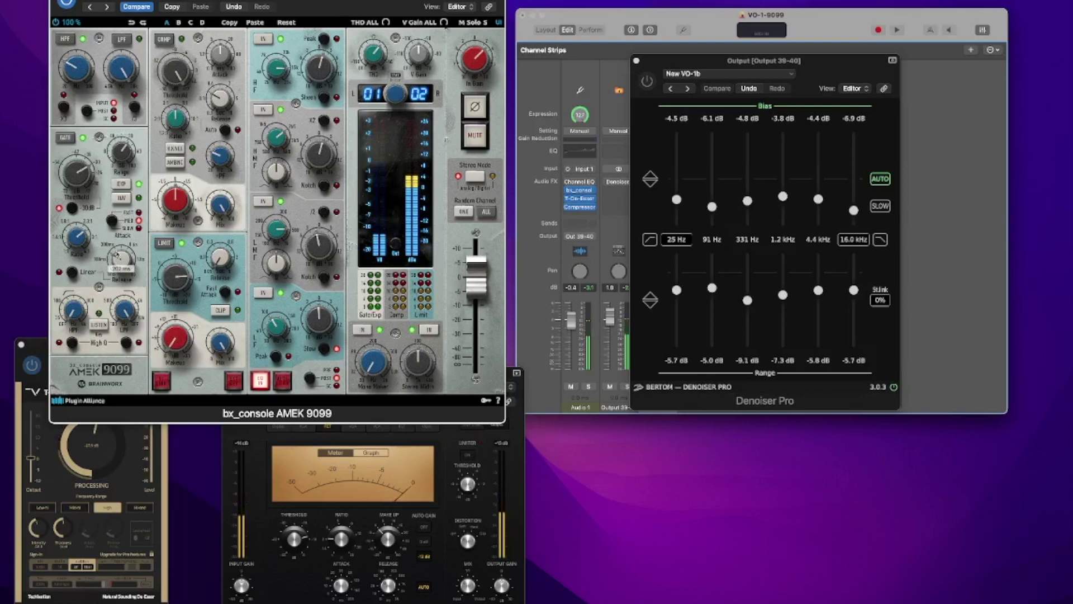
scroll(117, 256, "up", 1)
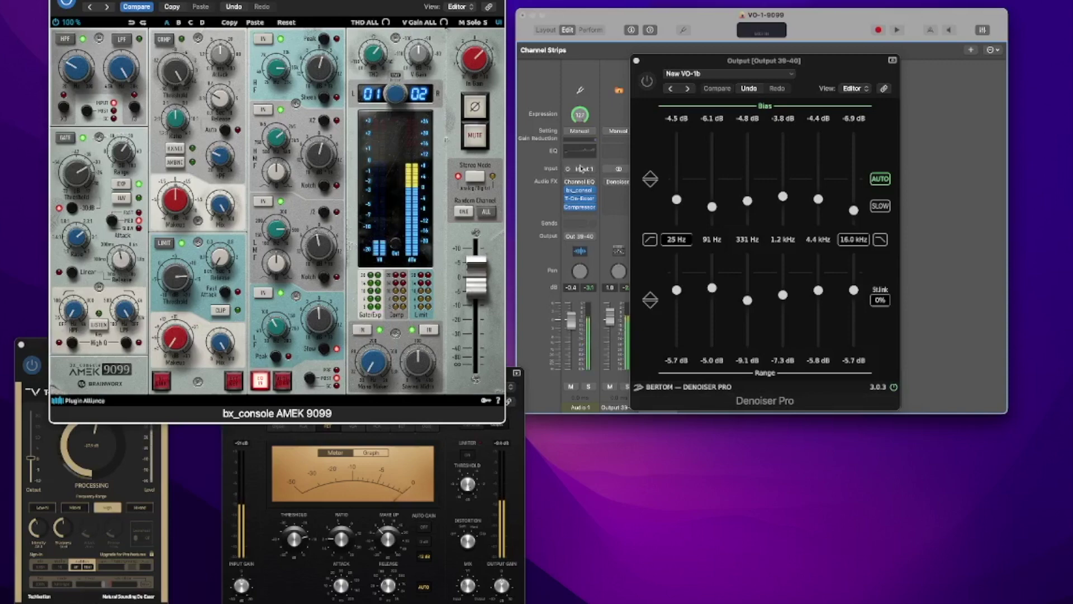
left_click_drag(657, 65, 385, 81)
left_click(377, 95)
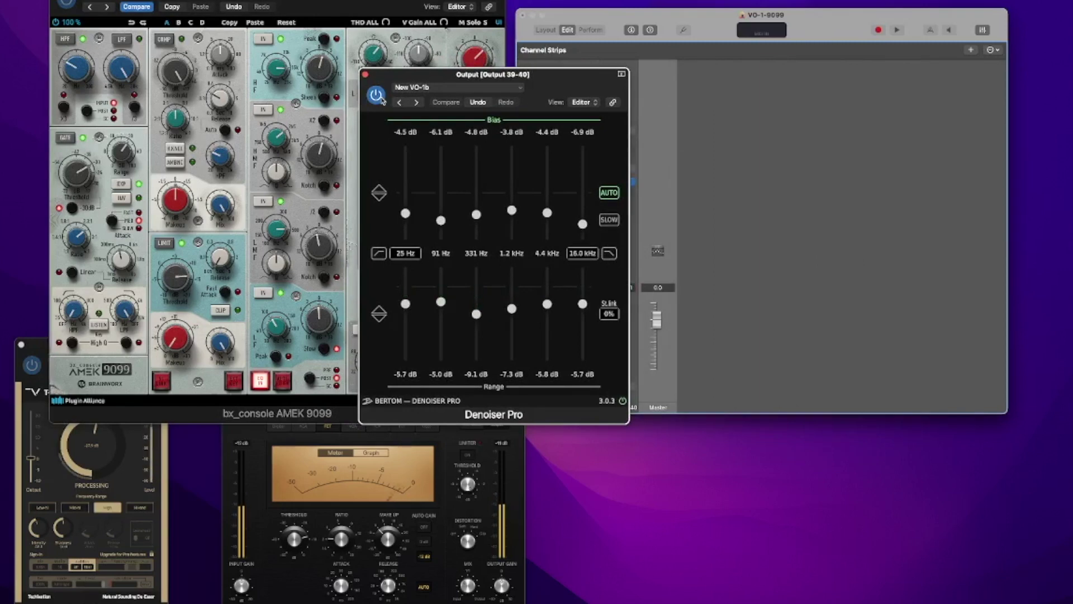
Park Denoiser Pro over the channel strips, leaving the AMEK 9099 editor fully uncovered
left_click_drag(405, 78, 643, 76)
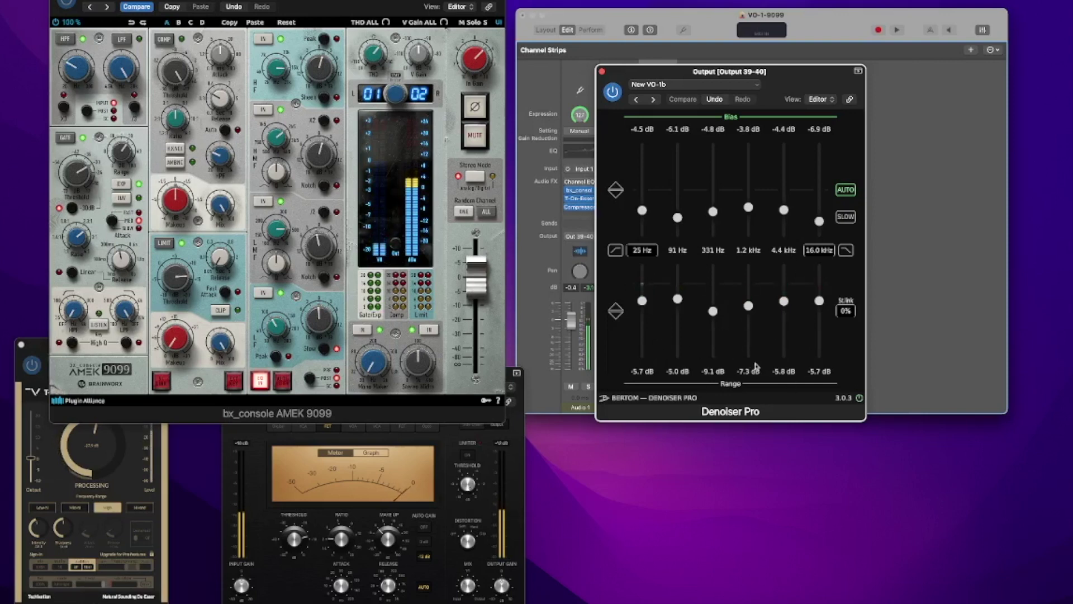
left_click_drag(679, 80, 299, 78)
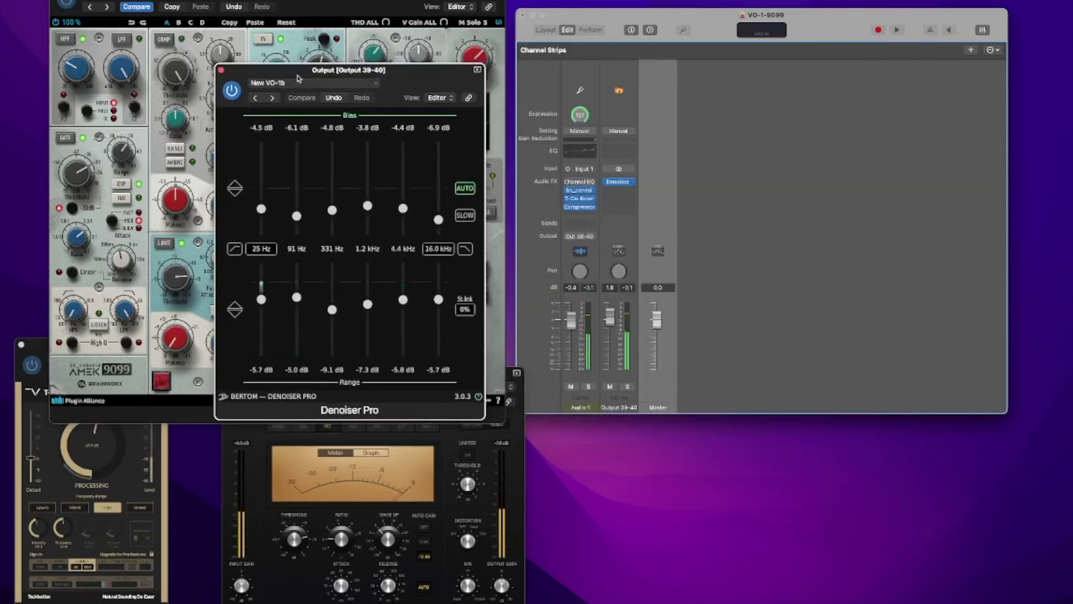
left_click_drag(299, 78, 342, 59)
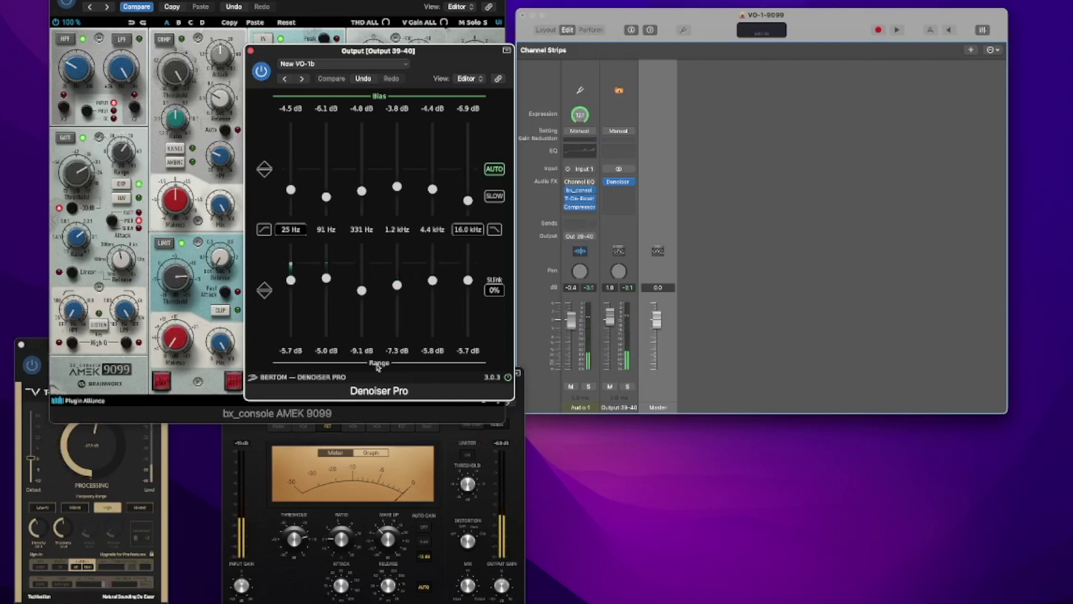
left_click_drag(340, 49, 763, 63)
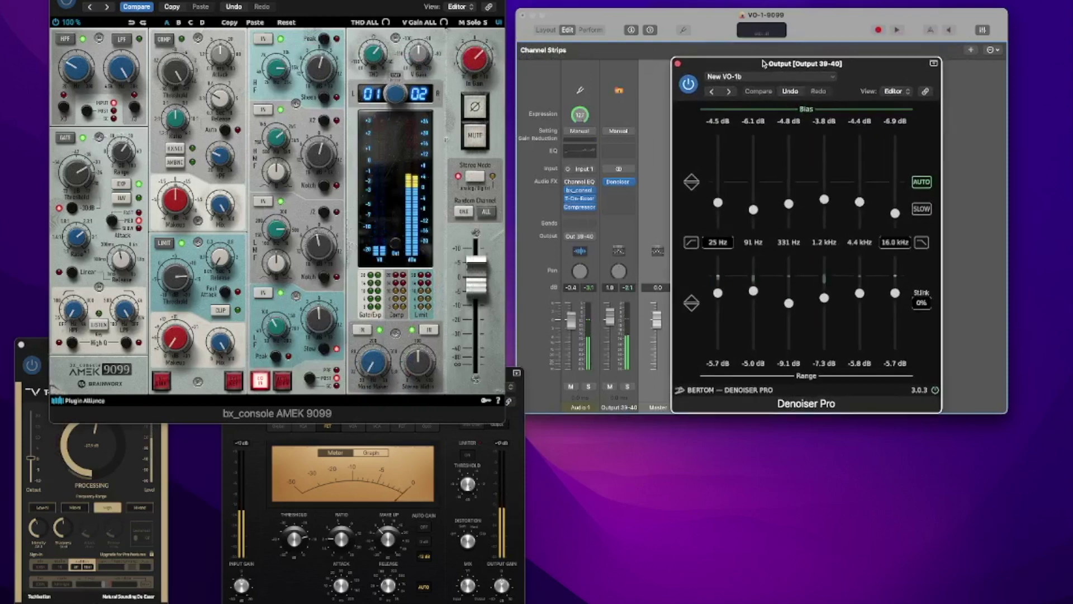